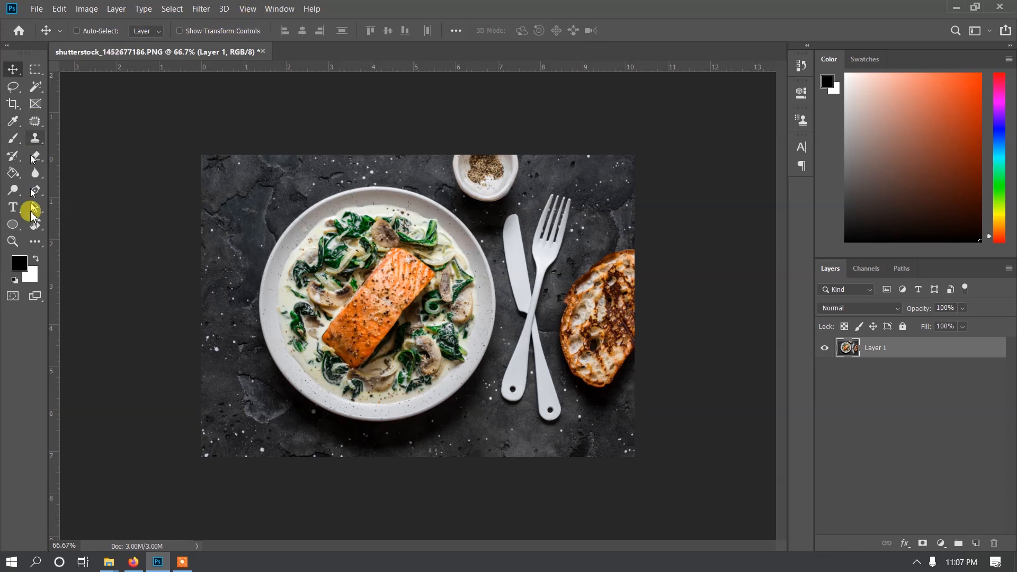
Step: Draw a black-filled circle about 660 px in diameter over the plate with the Ellipse tool, centred on the plate
left_click(20, 229)
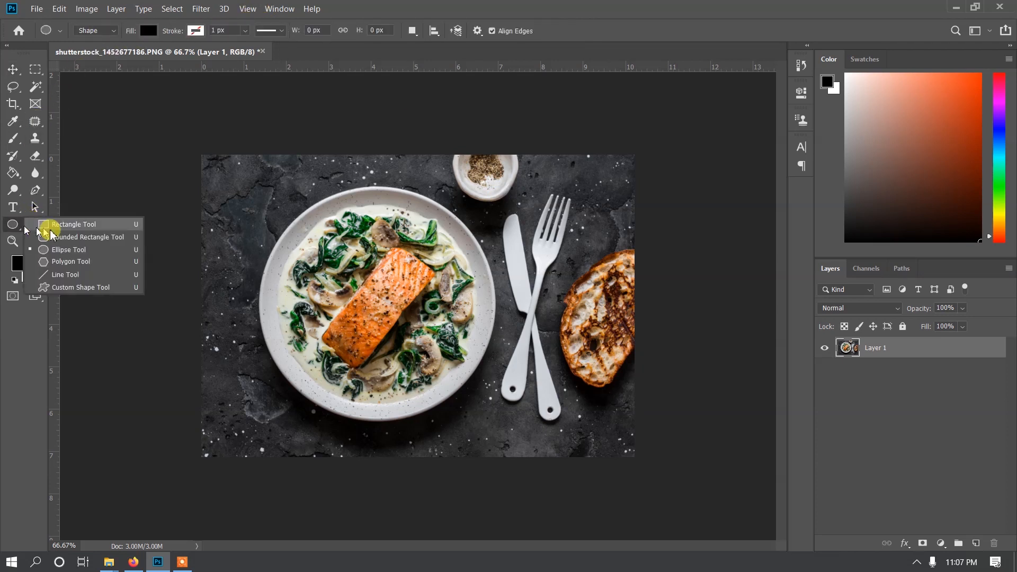
left_click(67, 253)
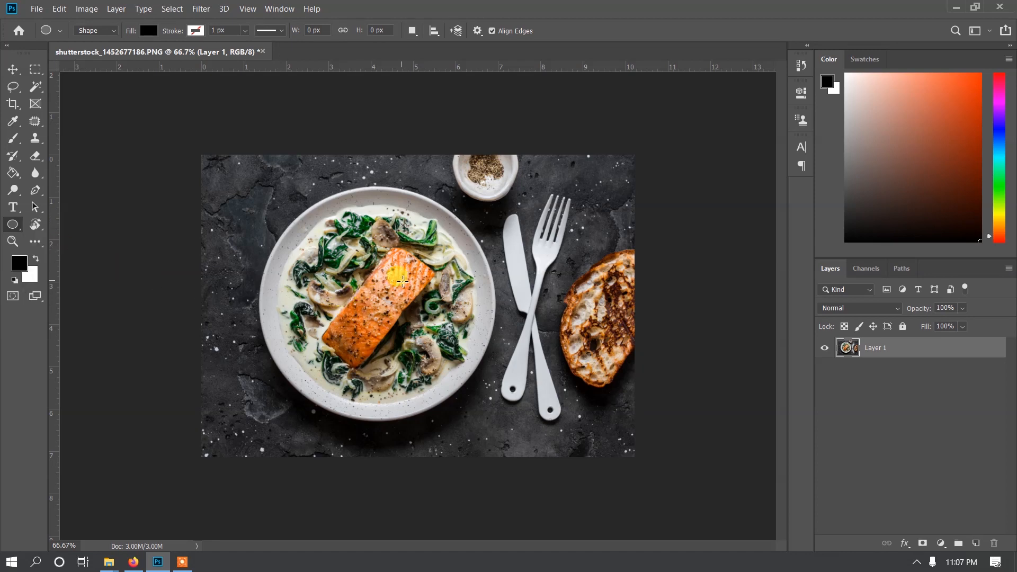
key("ctrl+plus")
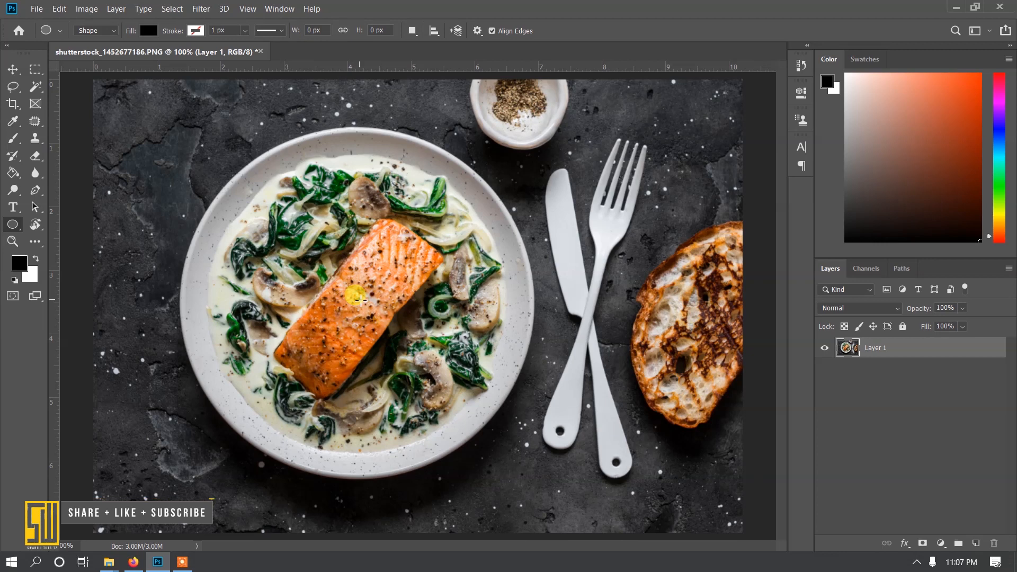
left_click_drag(361, 301, 535, 504)
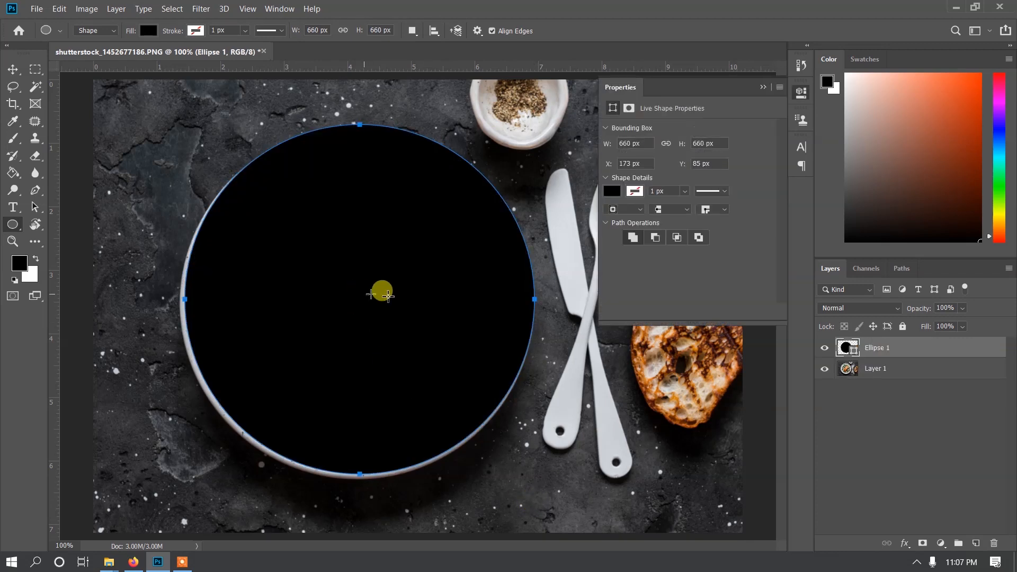
left_click(761, 89)
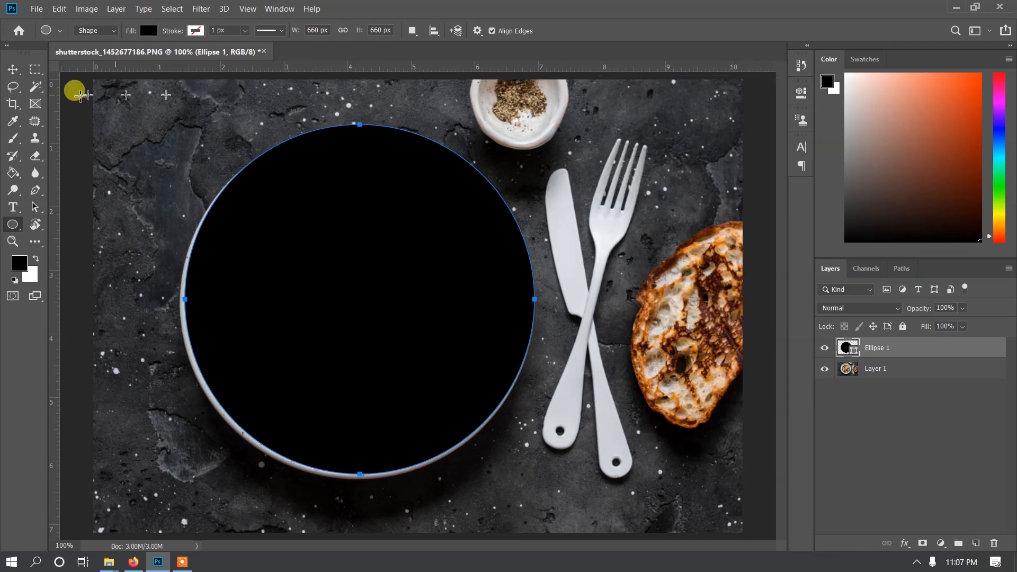
Step: Move the black circle over the plate and enlarge it slightly so it matches the plate's outer edge
left_click(14, 69)
mouse_move(373, 256)
left_mouse_down()
mouse_move(361, 252)
mouse_move(370, 259)
left_mouse_up()
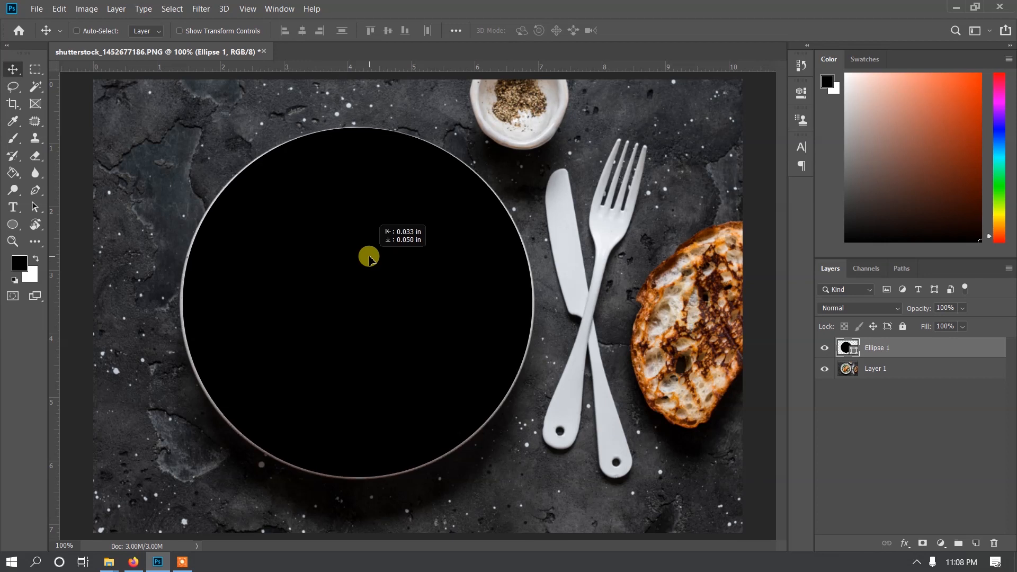
left_click_drag(369, 259, 369, 260)
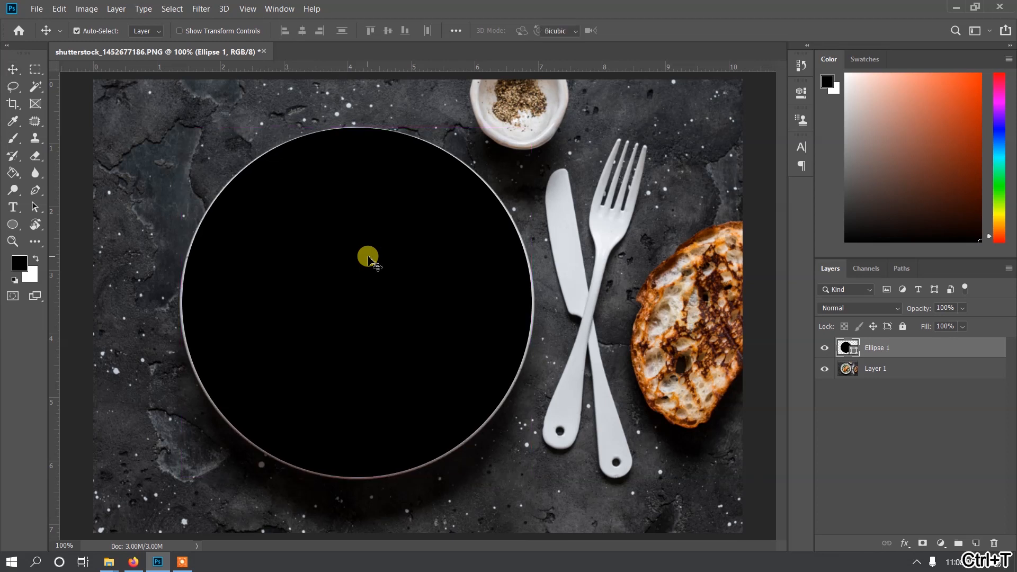
key("ctrl+t")
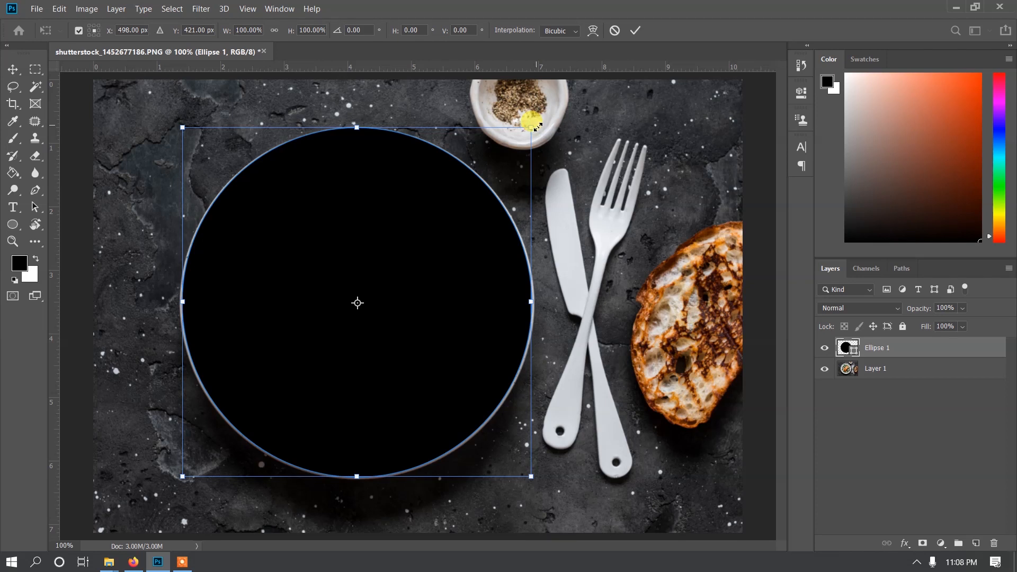
left_click_drag(537, 127, 539, 127)
key("Return")
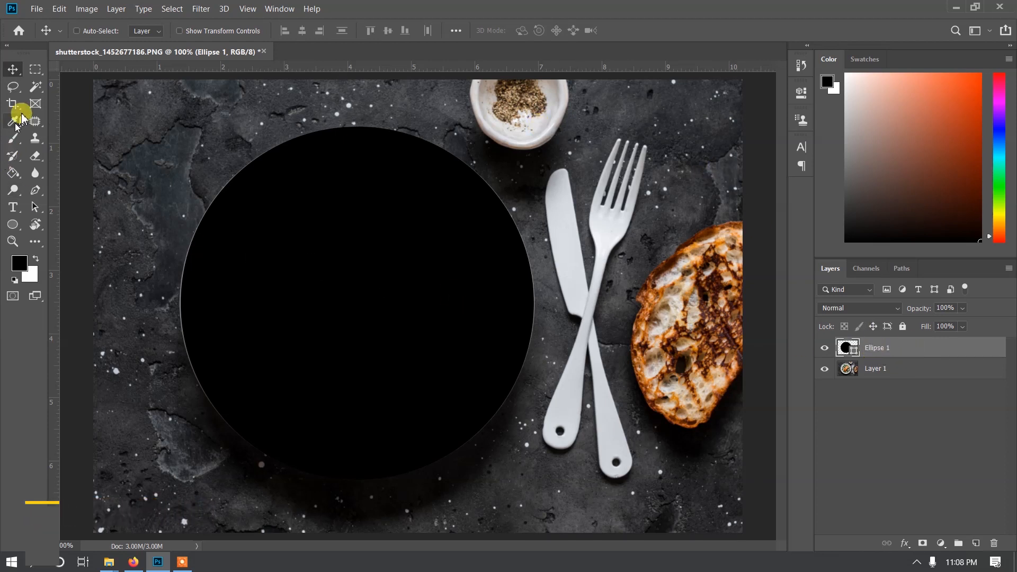
Step: Rasterize the Ellipse 1 layer and select its black circle with the Magic Wand
left_click(33, 90)
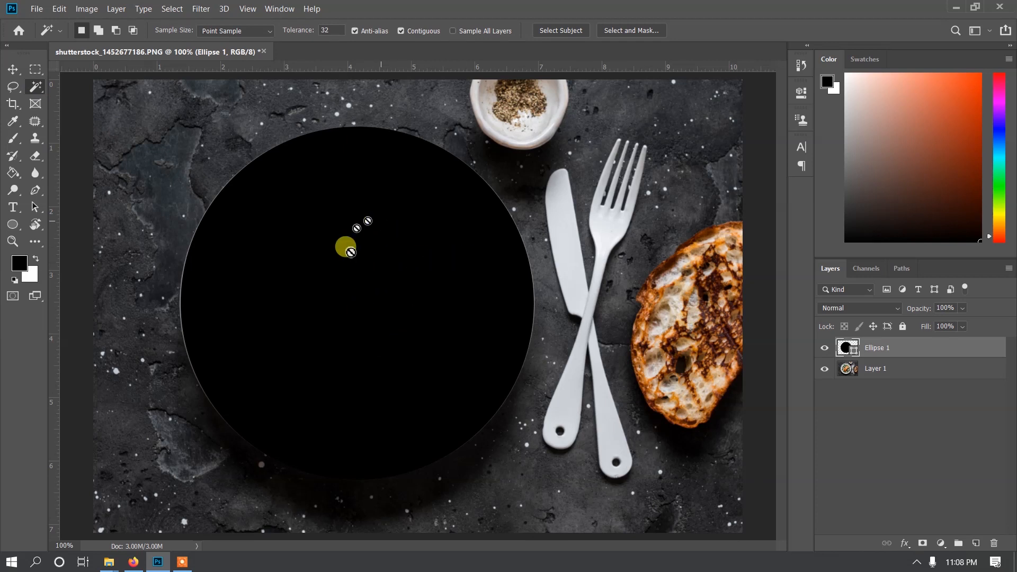
left_click(370, 269)
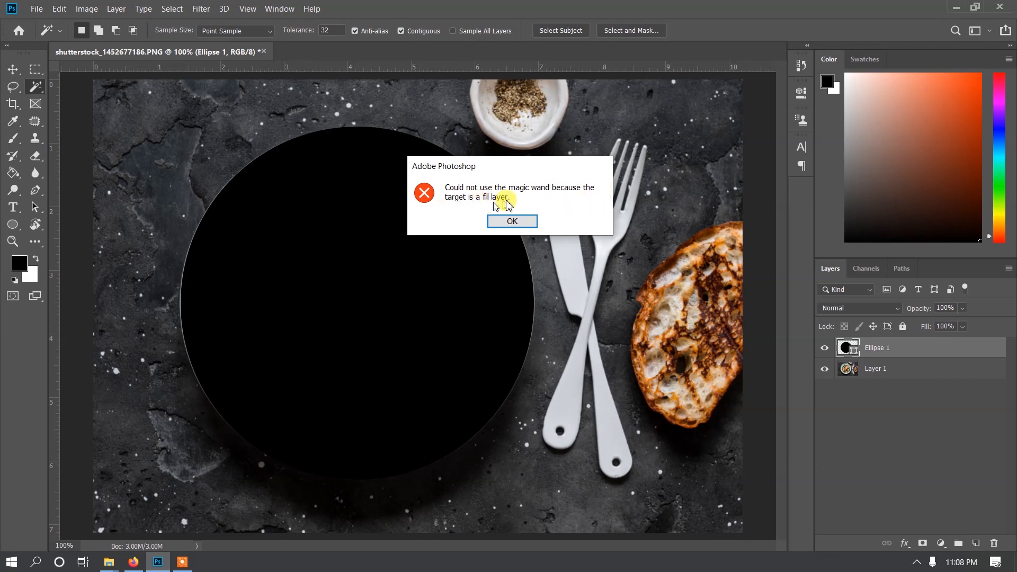
left_click(521, 222)
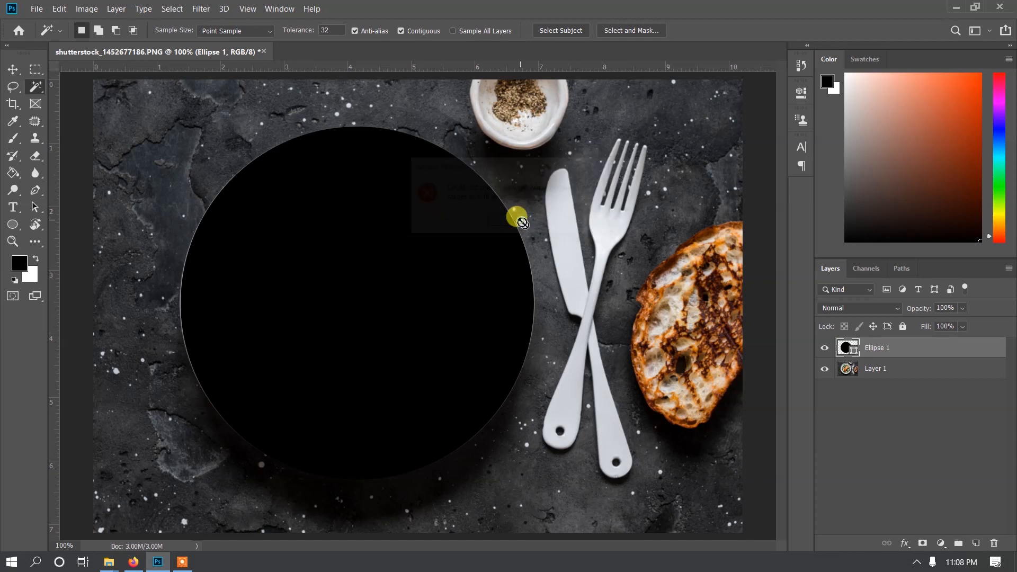
right_click(876, 350)
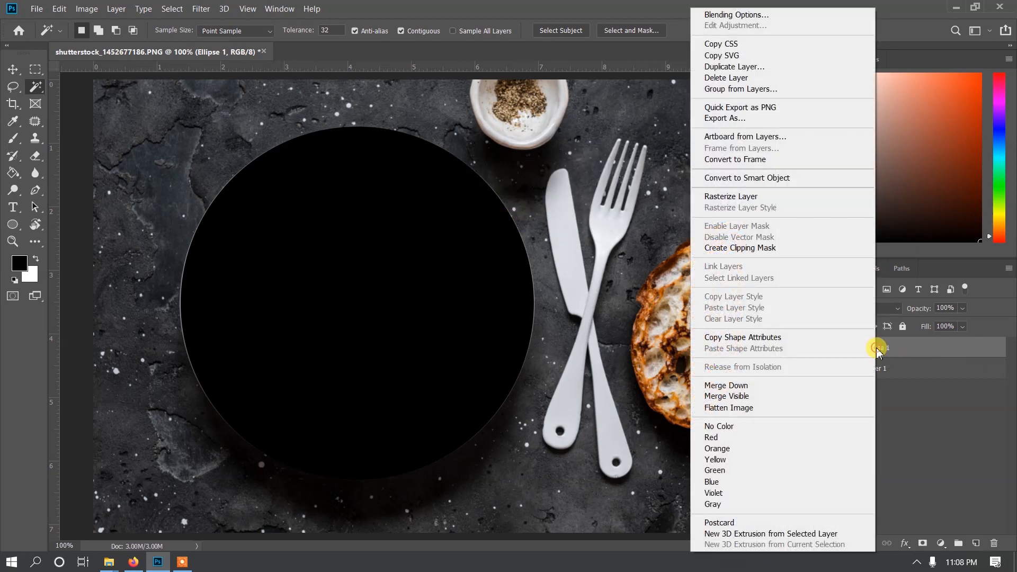
left_click(736, 199)
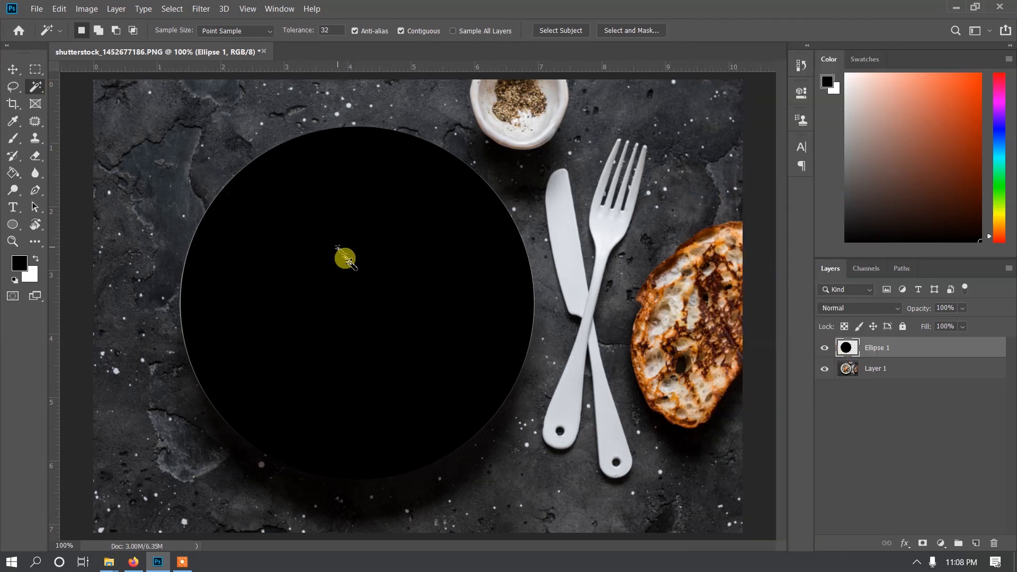
left_click(350, 262)
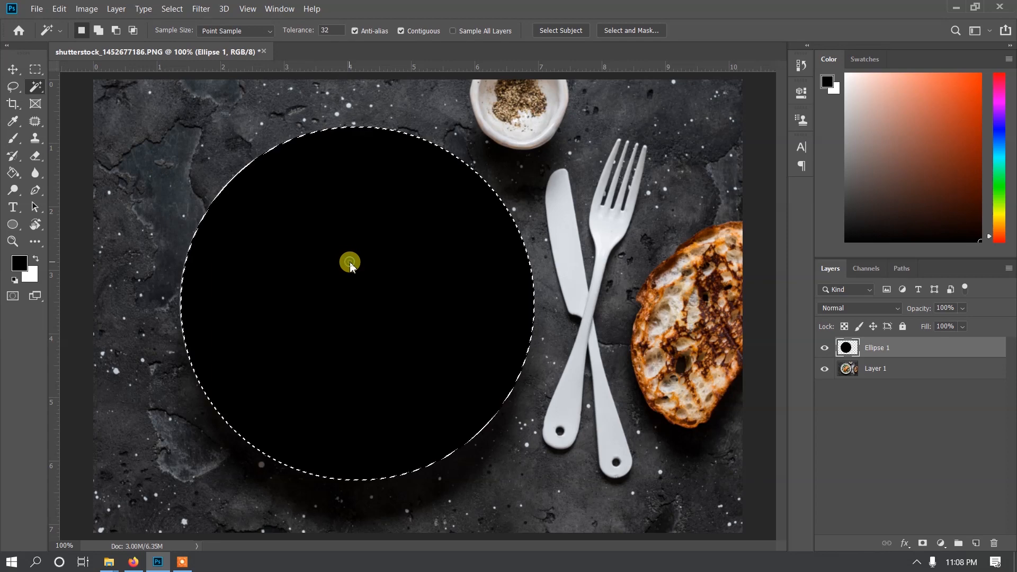
Step: Hide Ellipse 1, copy the selected plate from Layer 1 onto a new layer, and check the cutout without the background
left_click(824, 348)
left_click(886, 373)
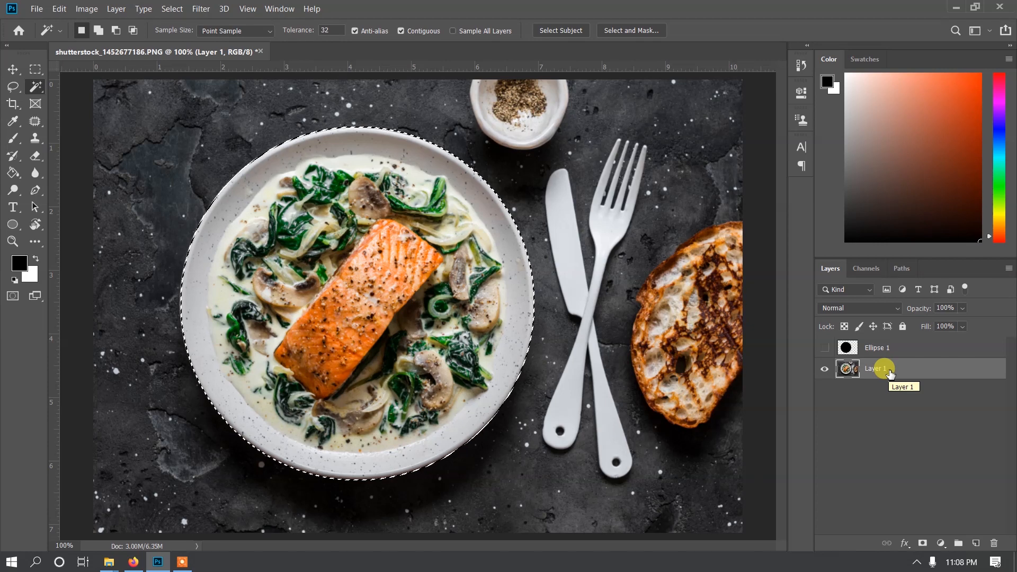
key("ctrl+j")
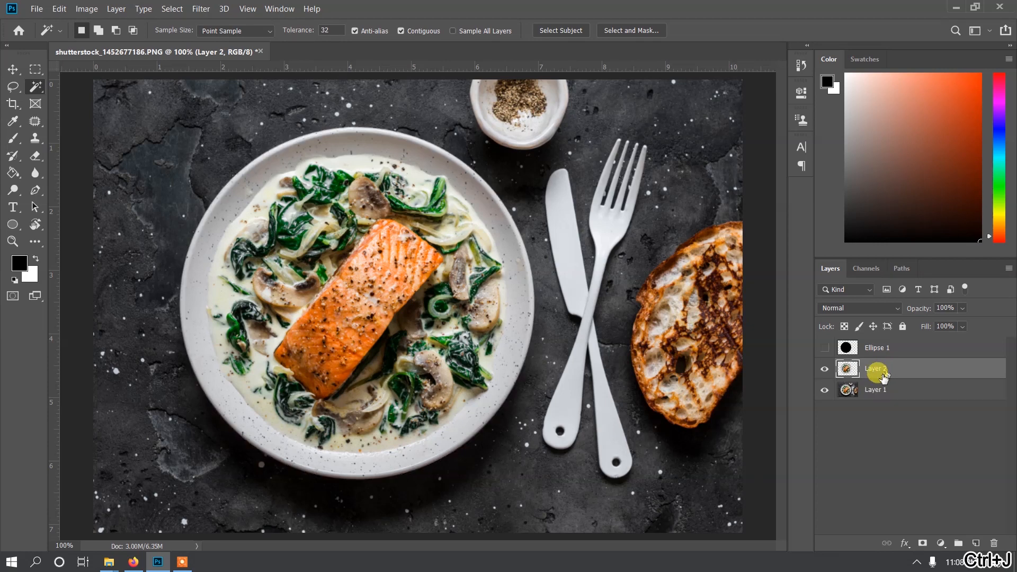
left_click(824, 391)
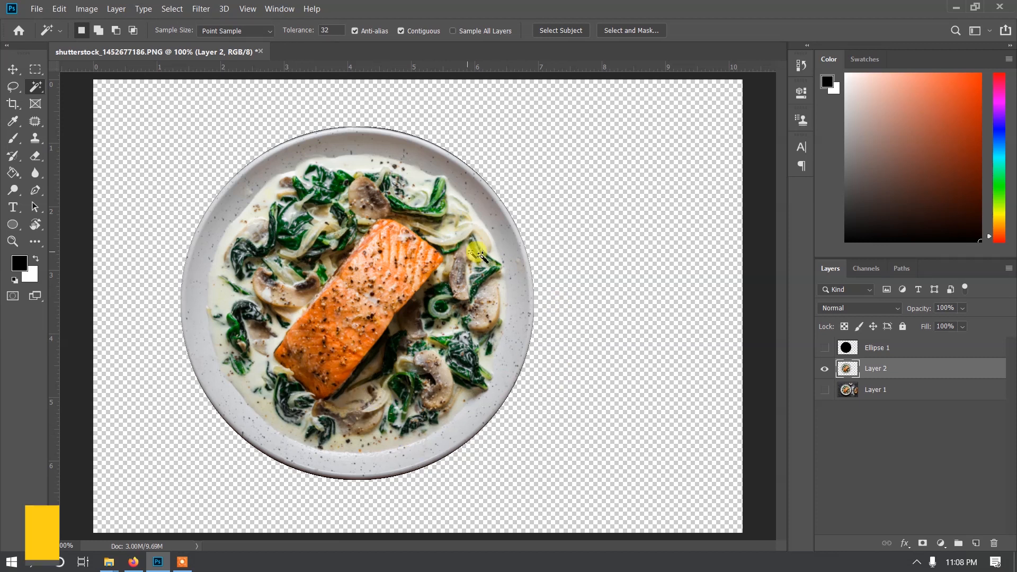
left_click(825, 390)
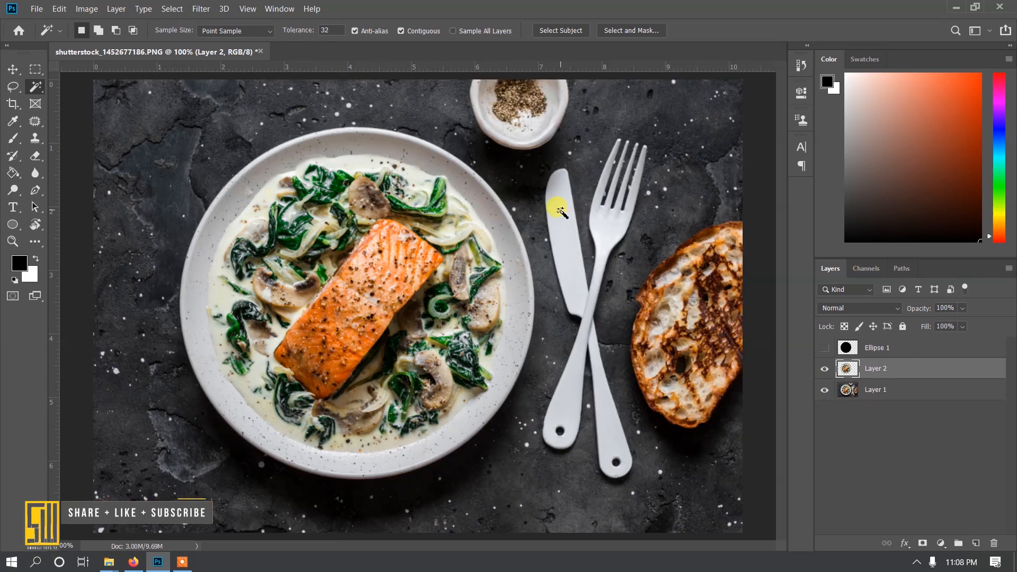
Step: Create a video timeline for the document and rename Layer 2 as Meal Plate
left_click(276, 9)
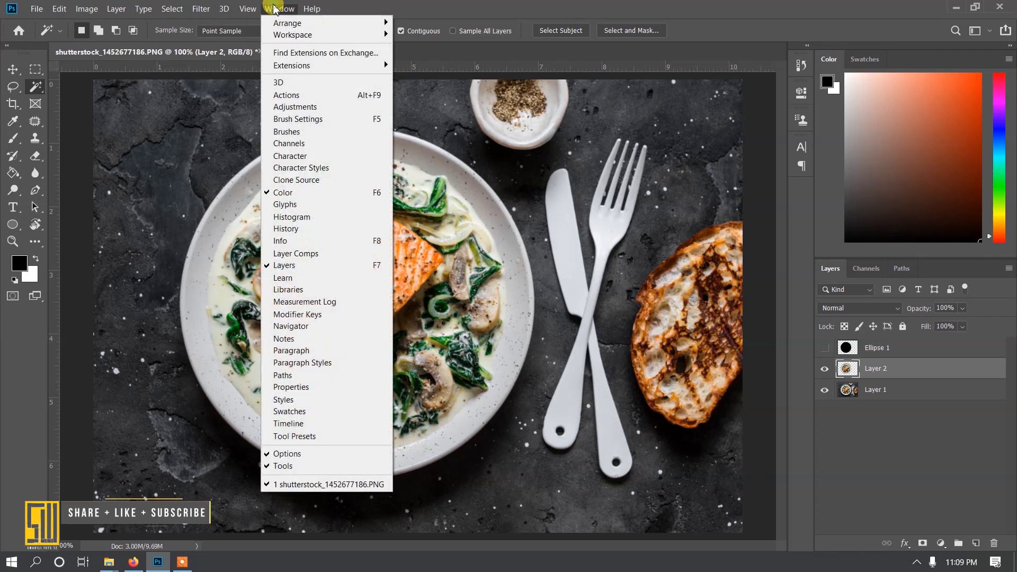
left_click(321, 425)
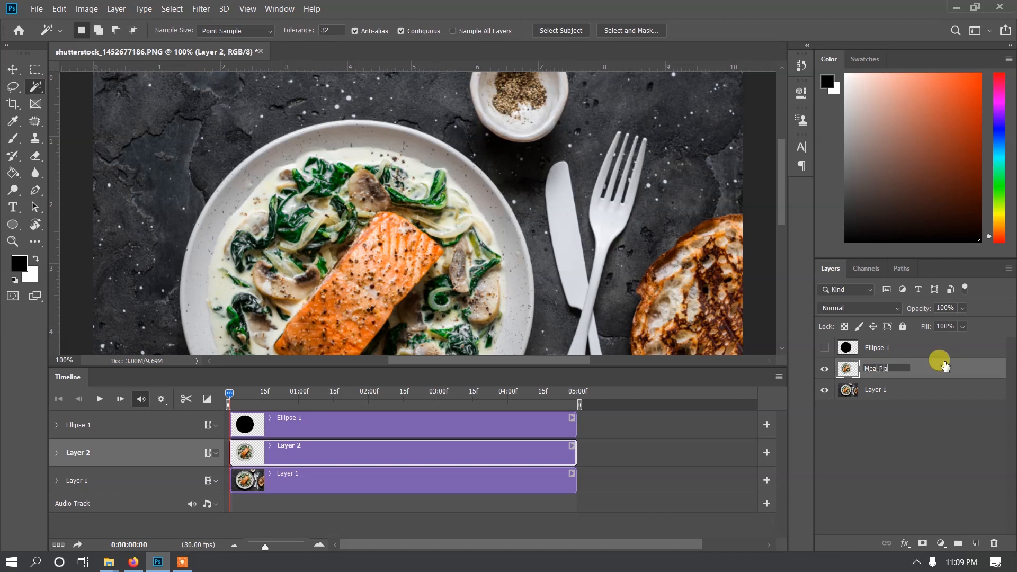
key("Return")
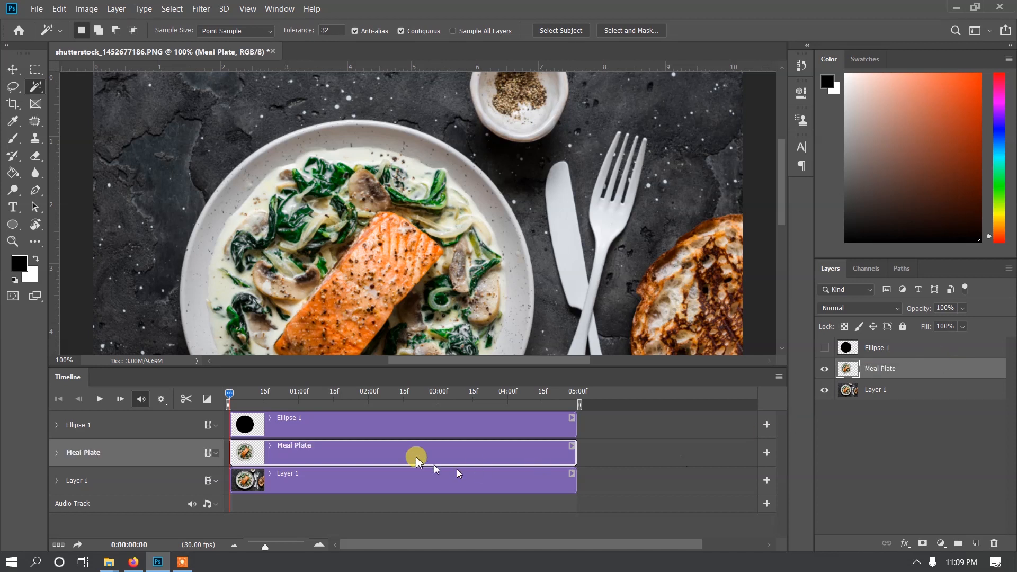
Step: Convert the Meal Plate layer to a smart object so its timeline track offers Transform keyframes
left_click(56, 454)
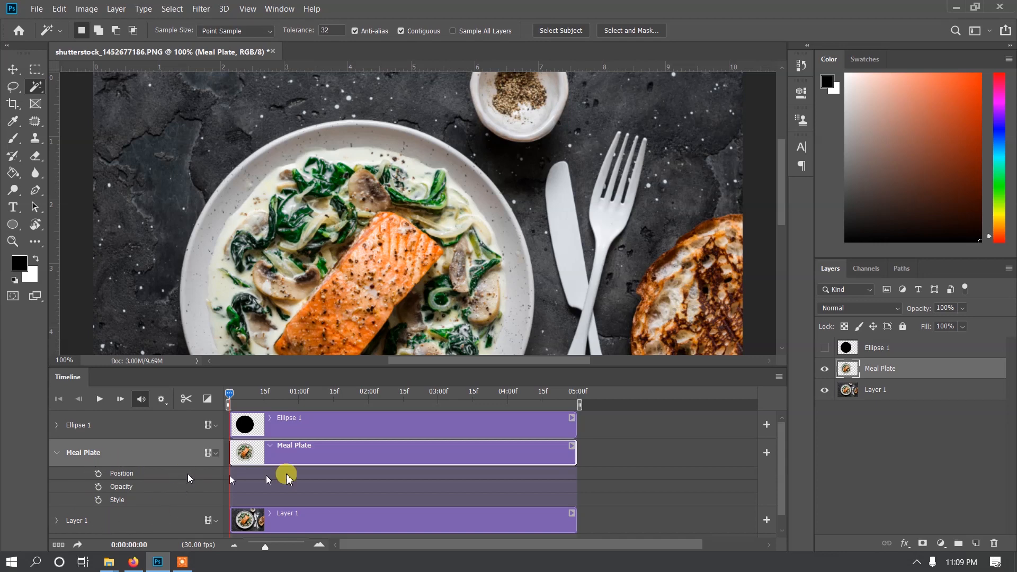
right_click(882, 374)
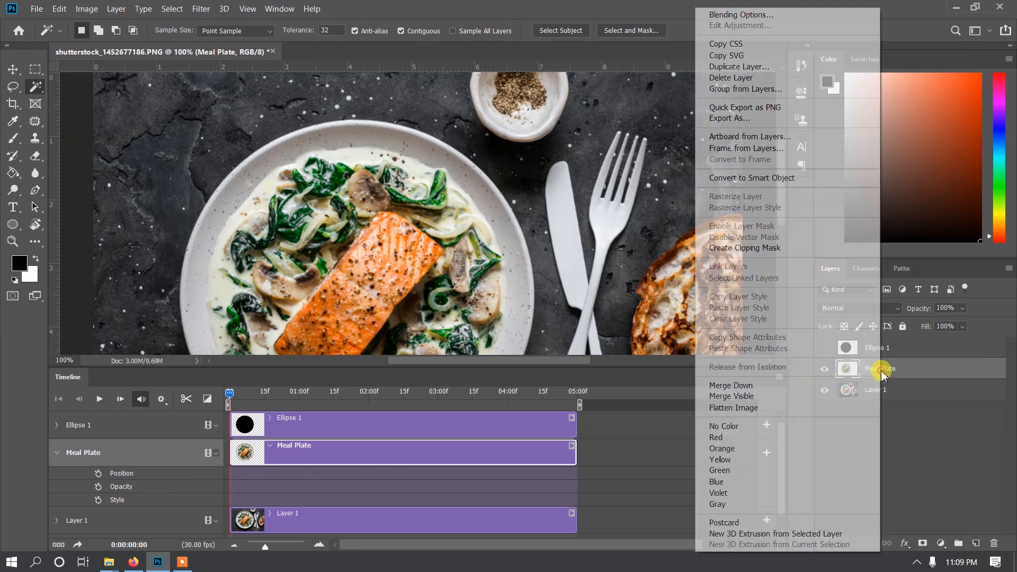
left_click(740, 180)
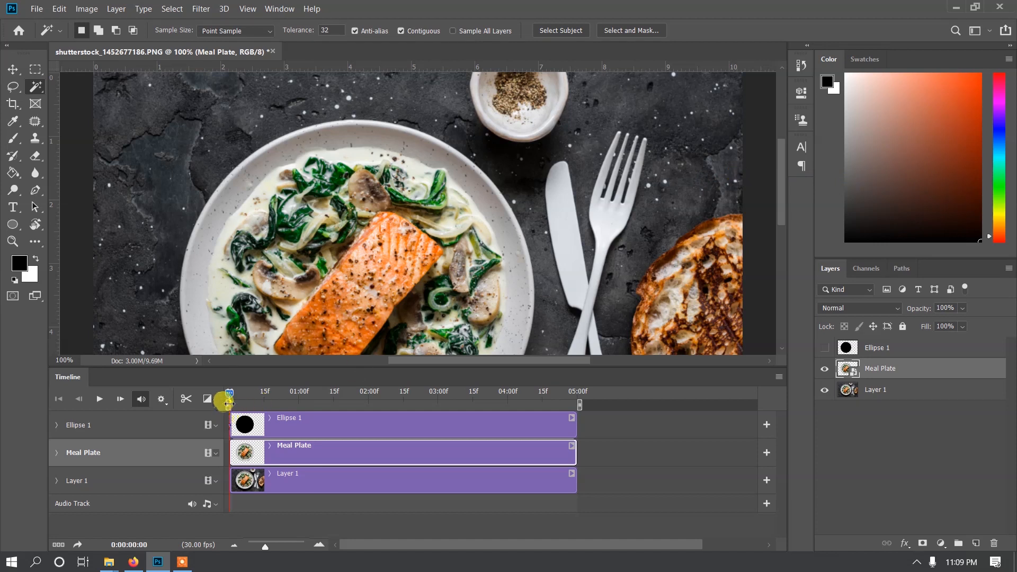
Step: Add a Transform keyframe to the Meal Plate track at the start of the timeline
left_click_drag(248, 399, 238, 398)
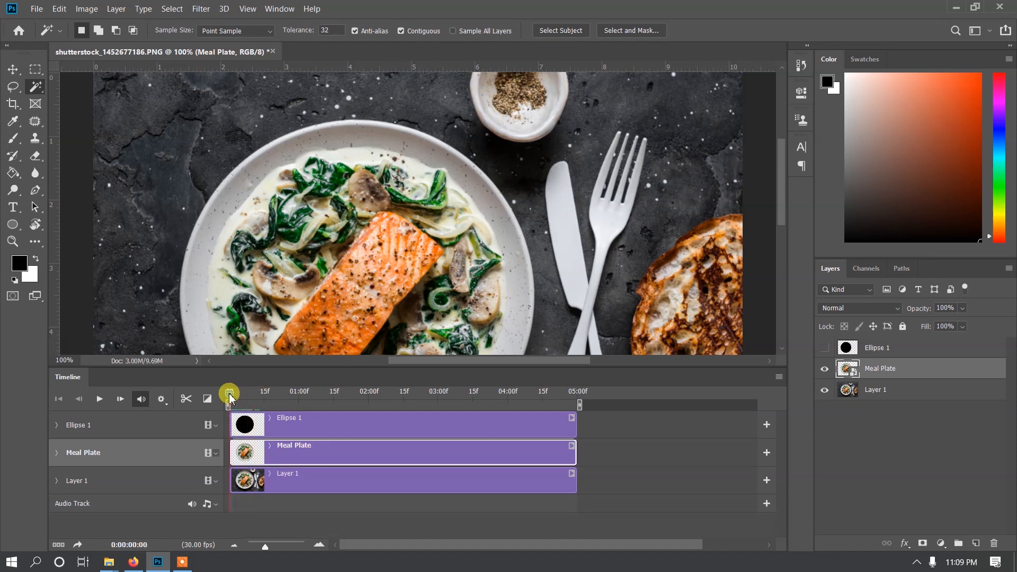
left_click(57, 453)
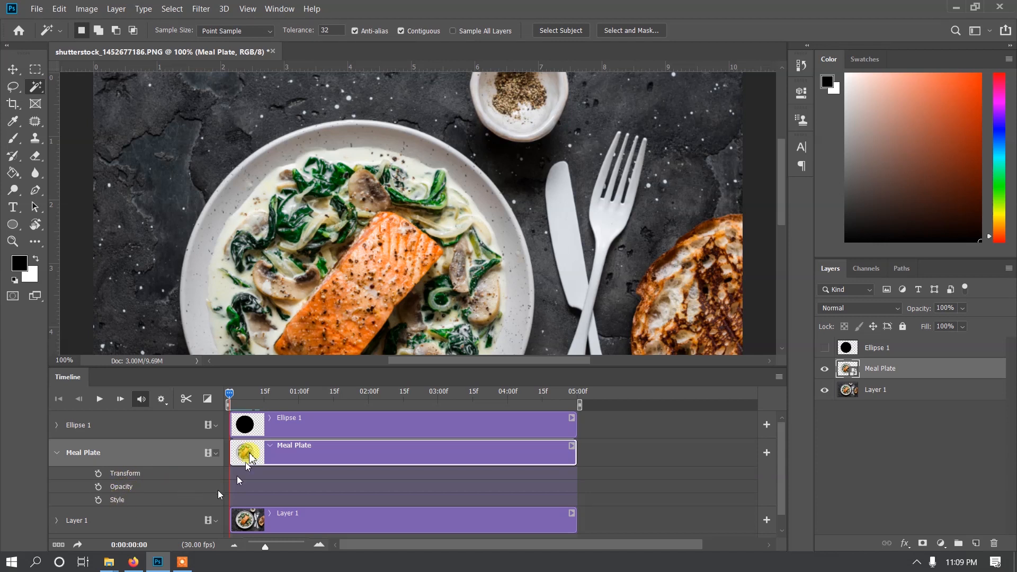
left_click(98, 474)
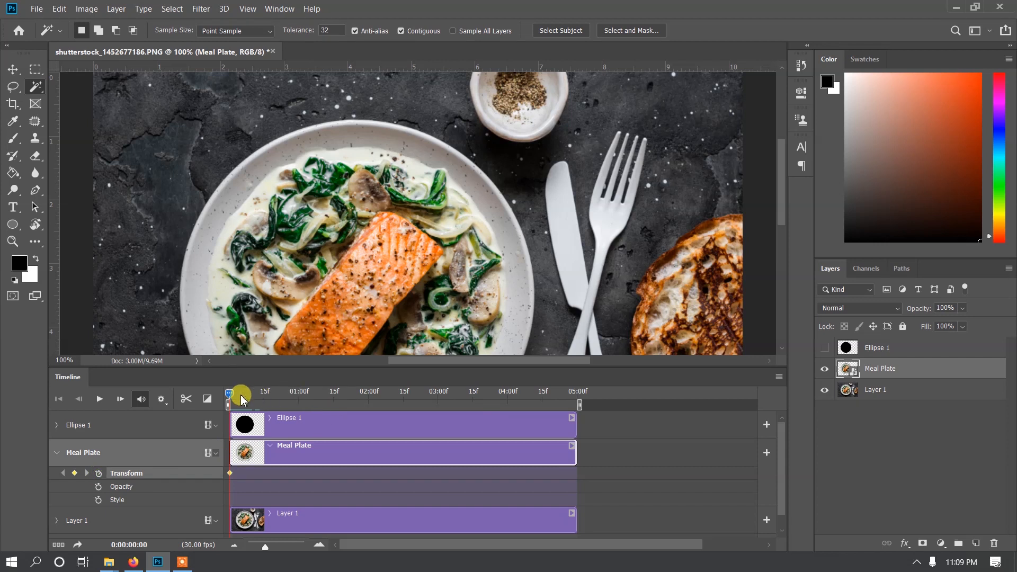
Step: Rotate the Meal Plate layer by 180° at 0:00:02:15 on the timeline and apply the transform as a second keyframe
left_click_drag(238, 394, 405, 371)
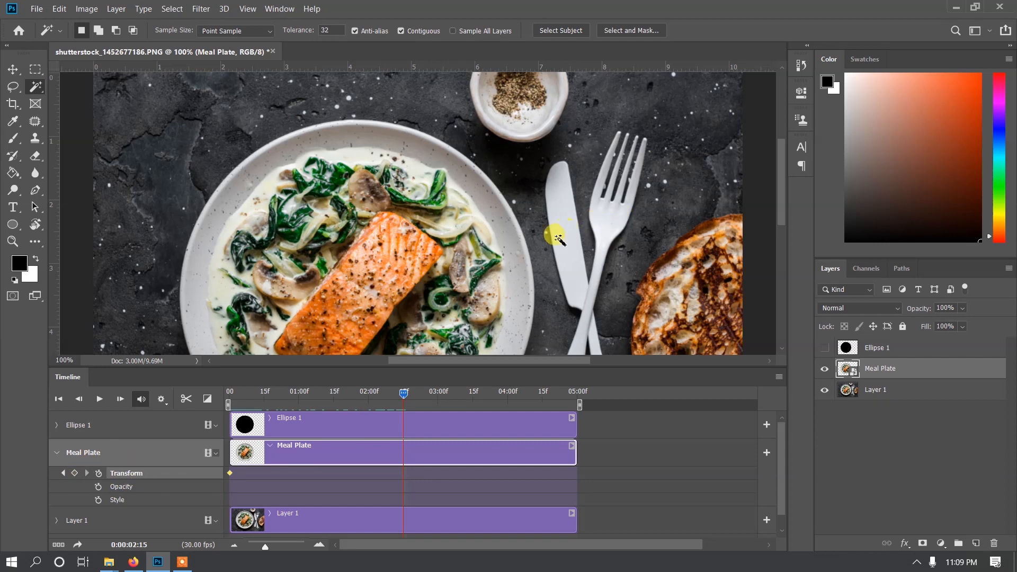
left_click_drag(535, 281, 567, 221)
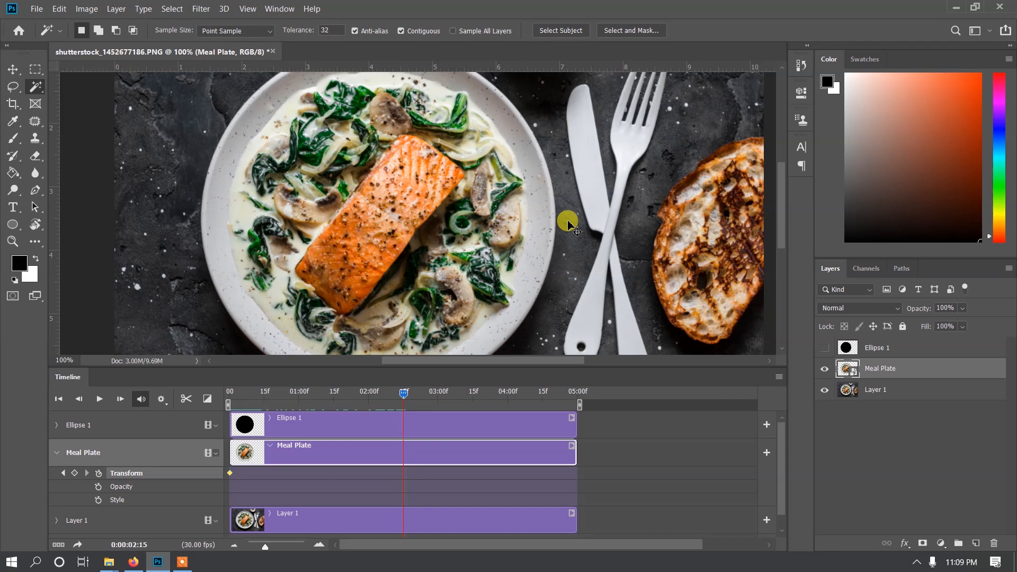
key("ctrl+minus")
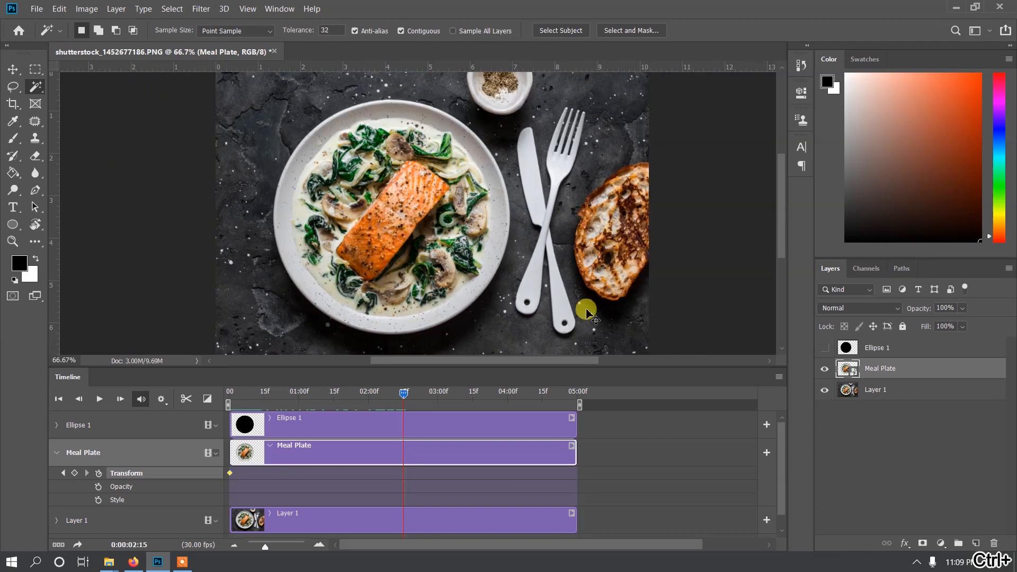
key("ctrl+t")
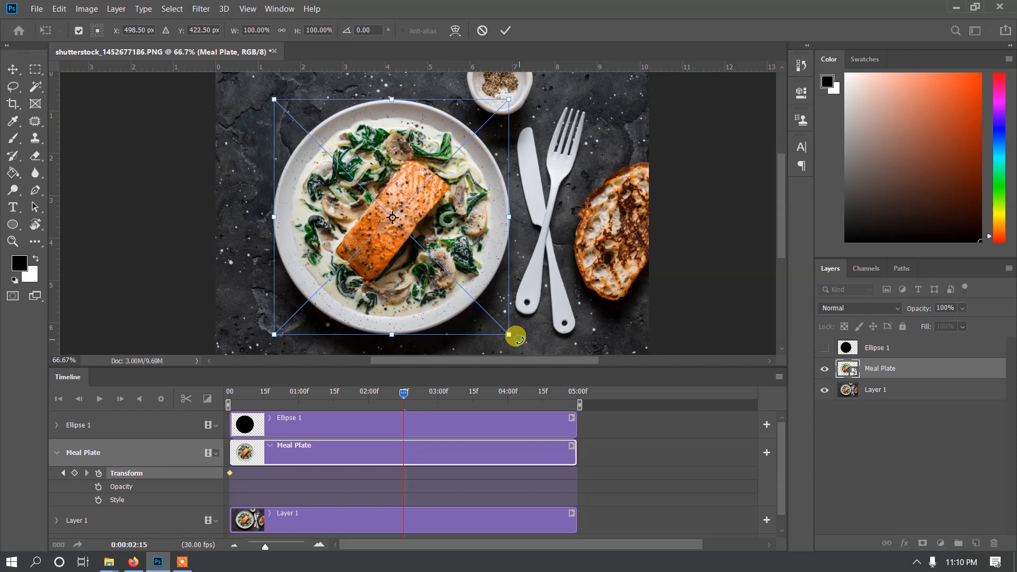
left_click_drag(516, 337, 316, 317)
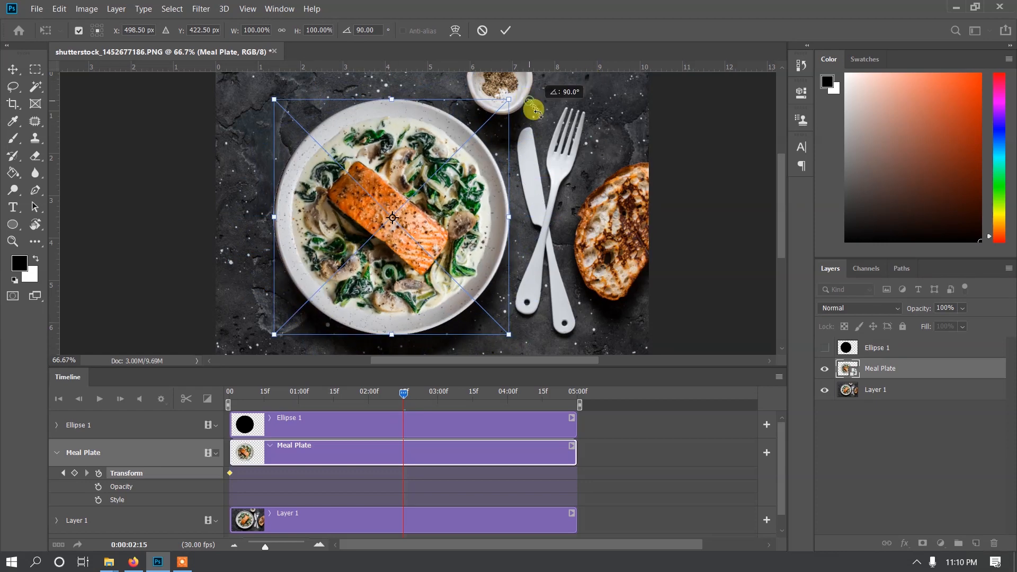
left_click_drag(530, 104, 479, 310)
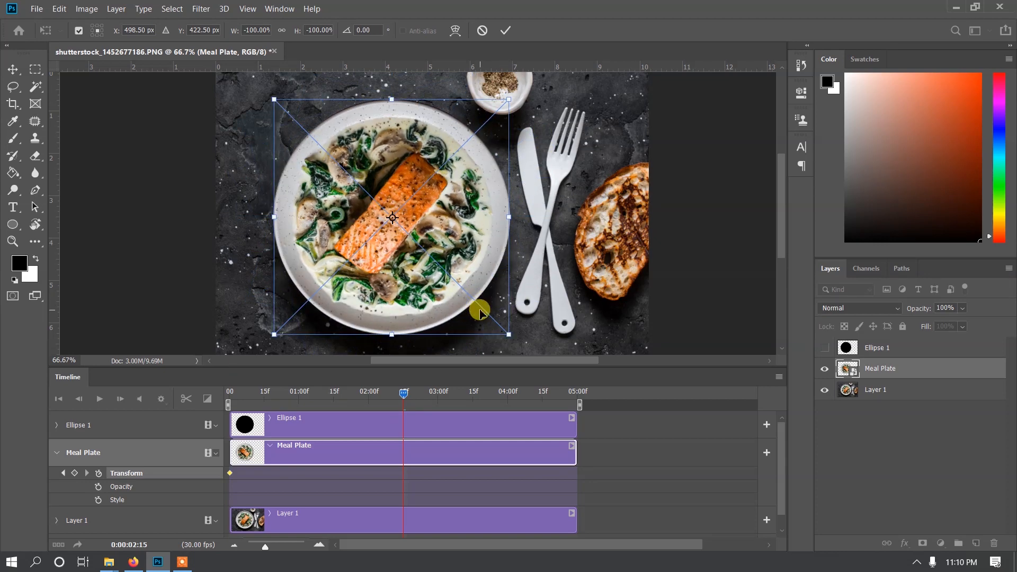
key("Return")
key("w")
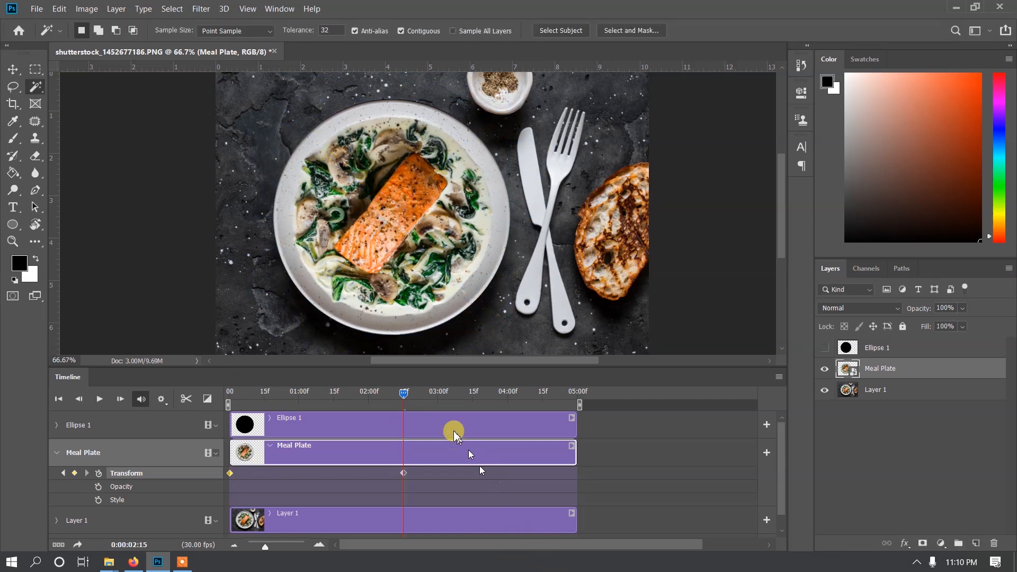
Step: Rotate the Meal Plate layer another half turn back to 0° at 0:00:04:29 on the timeline and apply the transform
left_click_drag(408, 397, 578, 394)
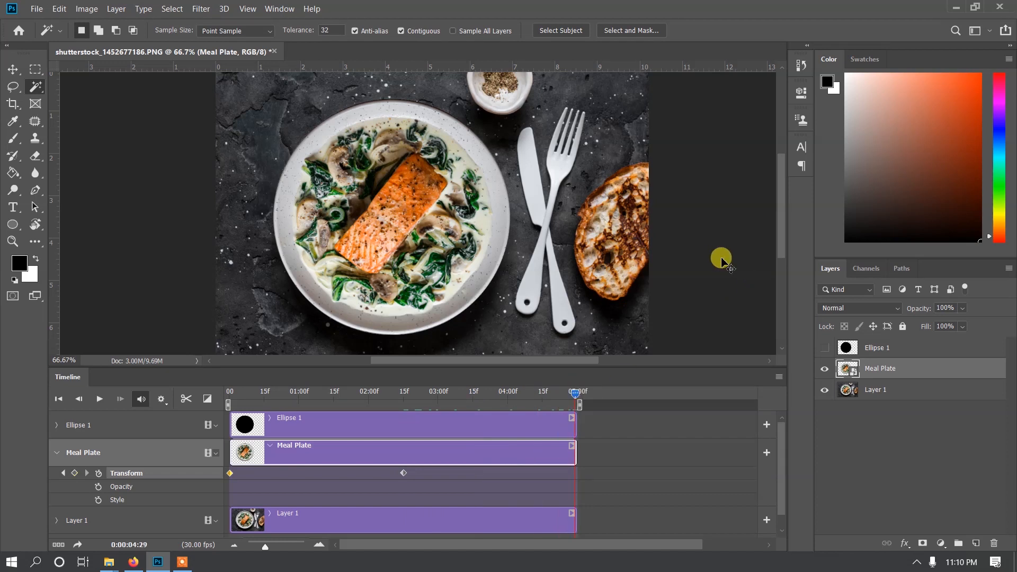
key("ctrl+t")
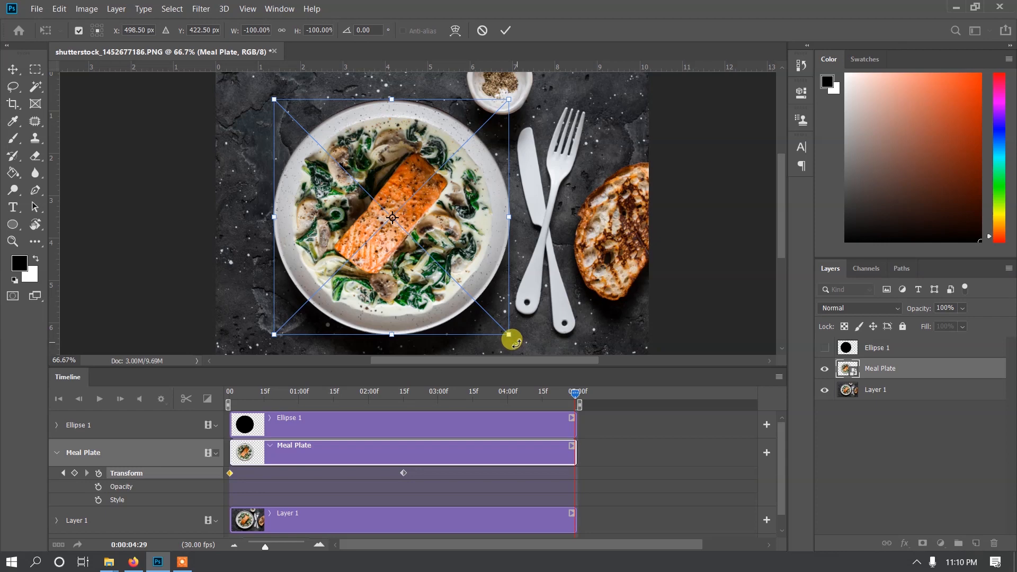
left_click_drag(511, 342, 282, 334)
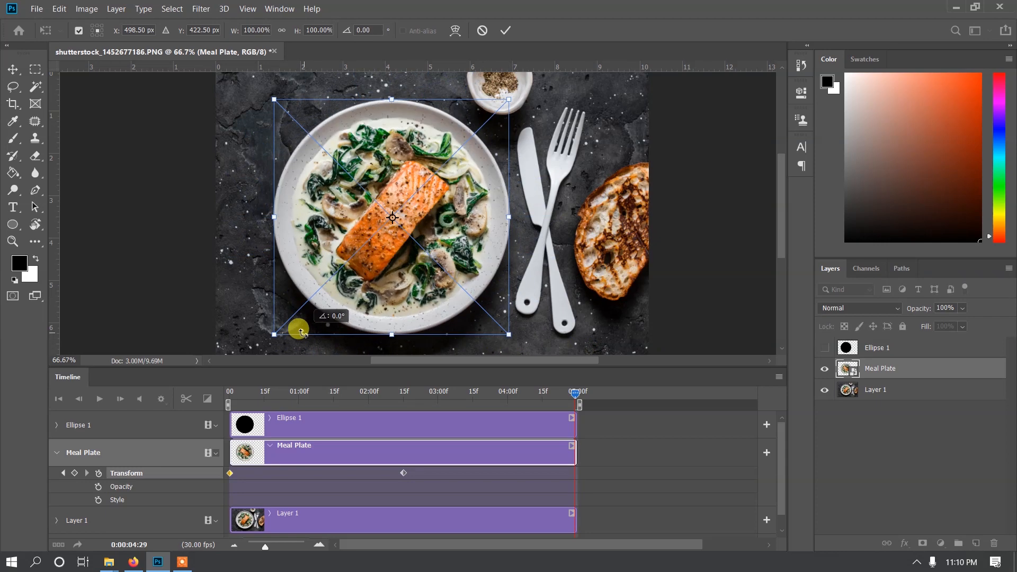
key("Return")
key("w")
Step: Play the timeline to preview the plate's rotation and return the playhead to 0:00:00:00
key("space")
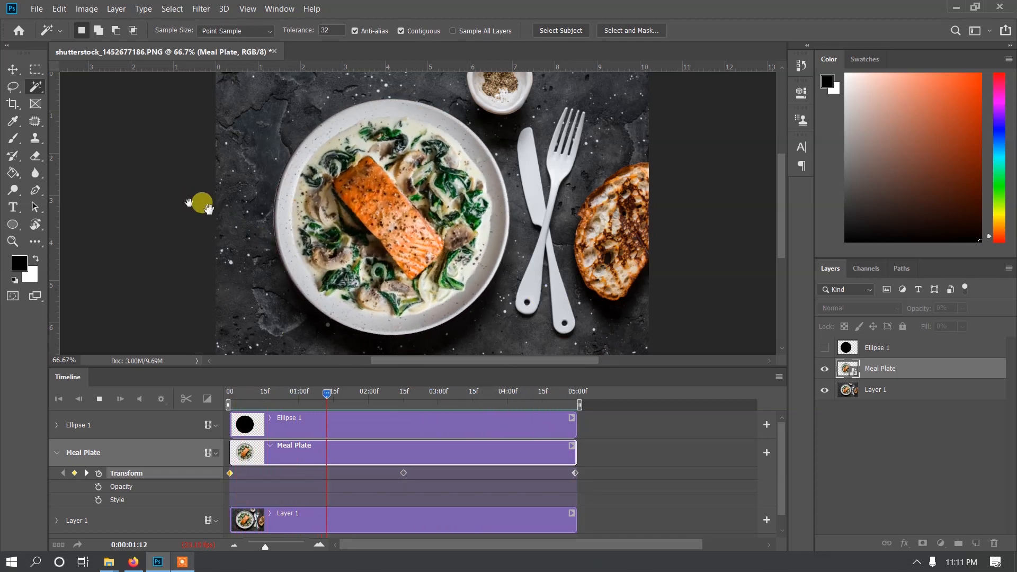
left_click(329, 397)
left_click_drag(306, 397, 159, 386)
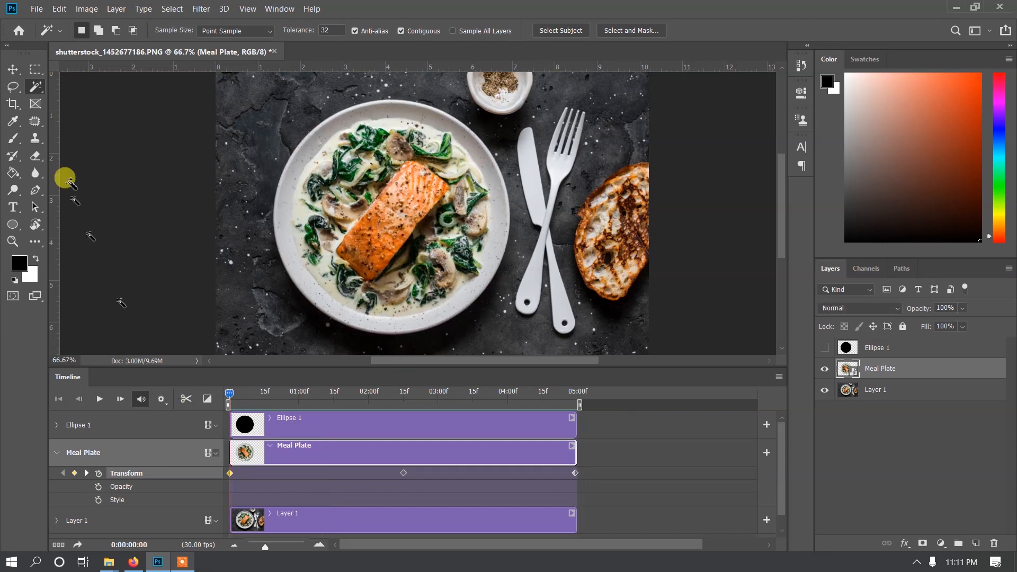
Step: Start a Save for Web (Legacy) export of the animation as a GIF, looping Forever and scaled to 80 percent
left_click(36, 9)
mouse_move(120, 181)
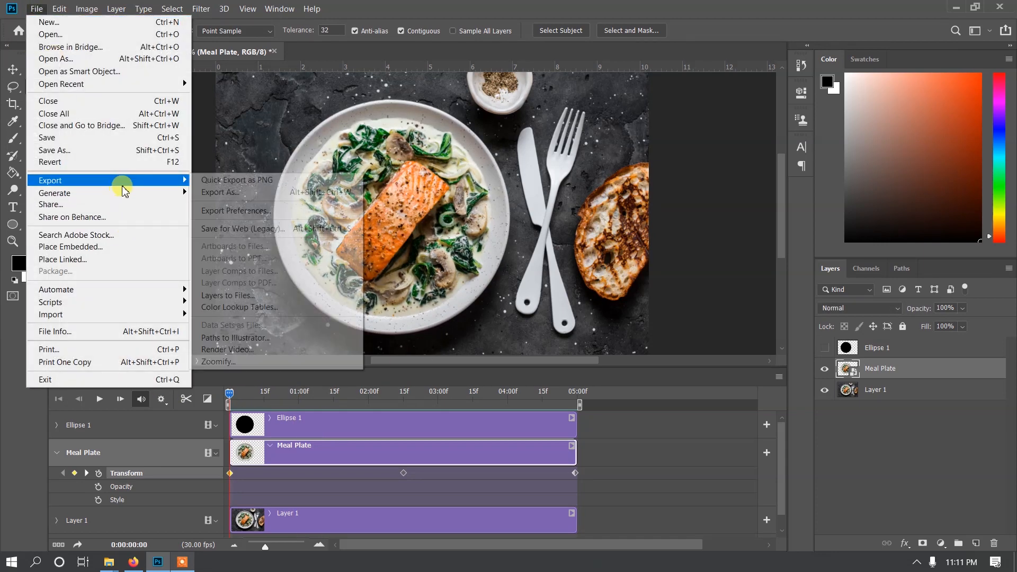
left_click(251, 231)
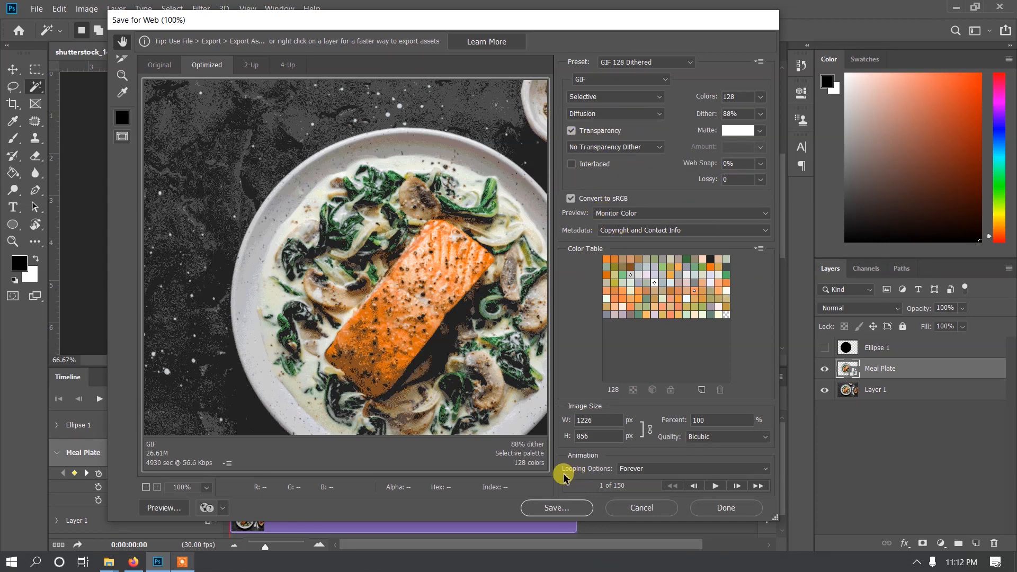
left_click(656, 471)
left_click(639, 486)
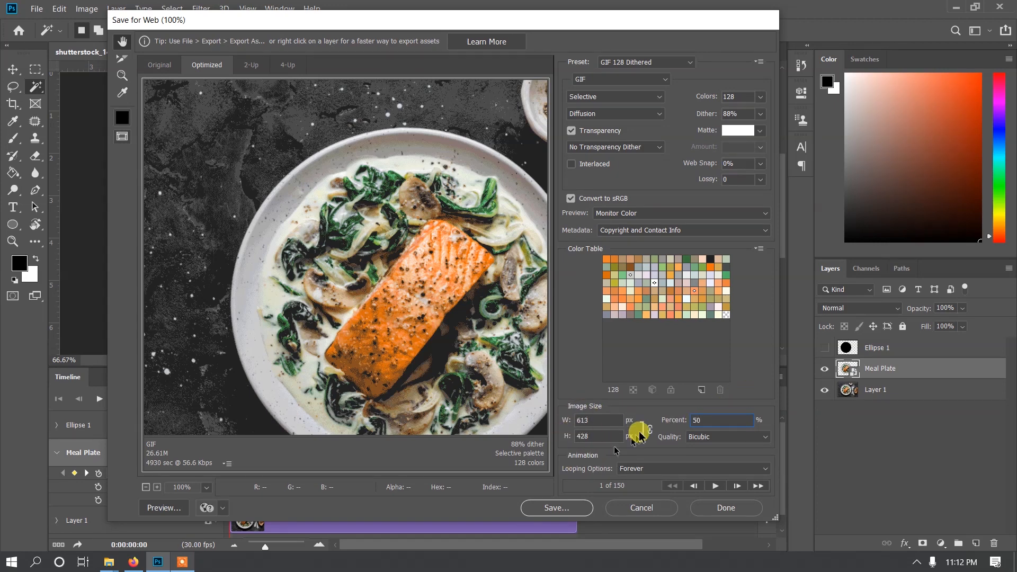
double_click(729, 420)
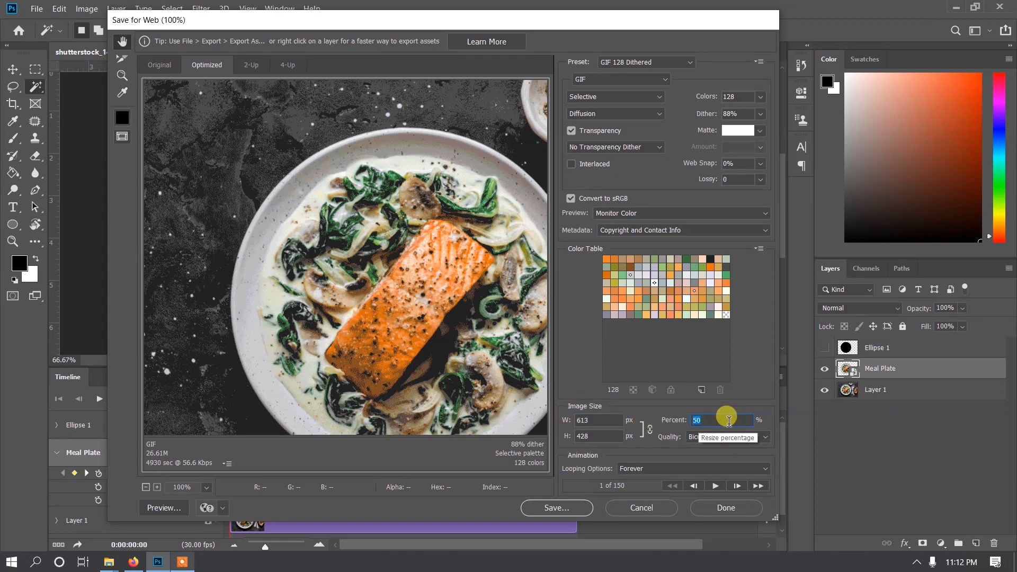
type("8")
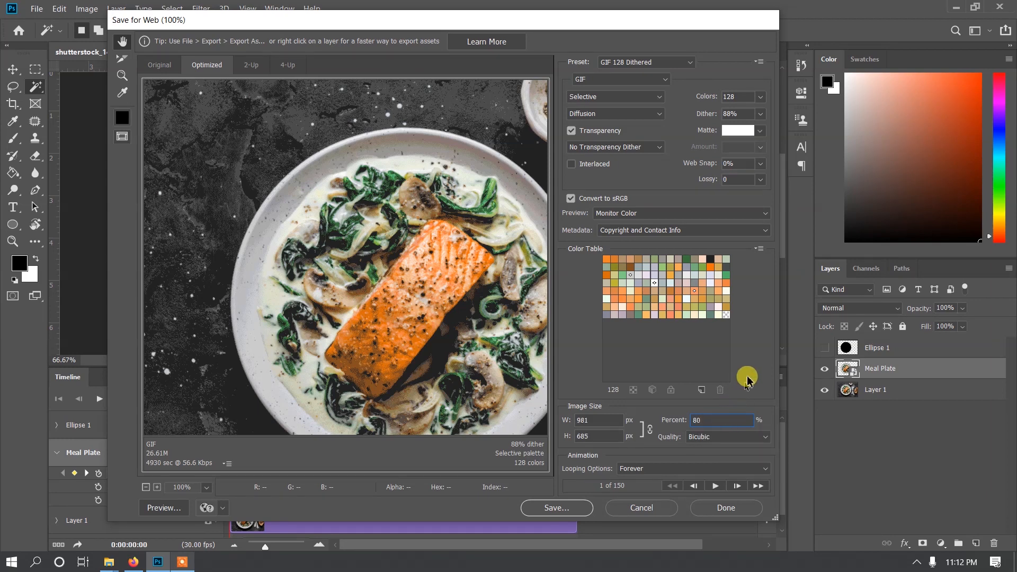
Step: Proceed to saving the optimized GIF and choose the 1/2 Amazing (E:) drive as its destination
left_click(553, 507)
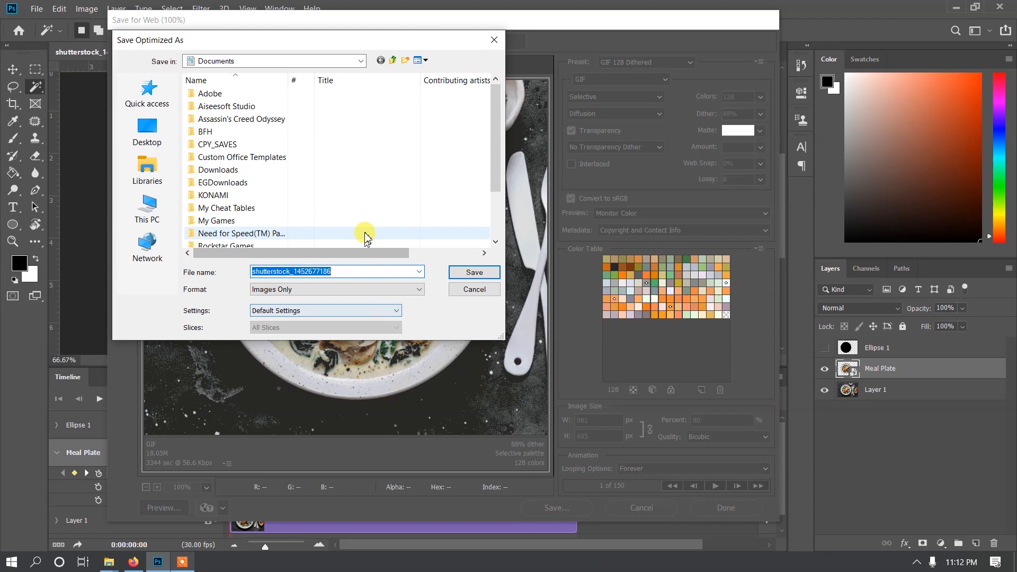
scroll(365, 236, "down", 2)
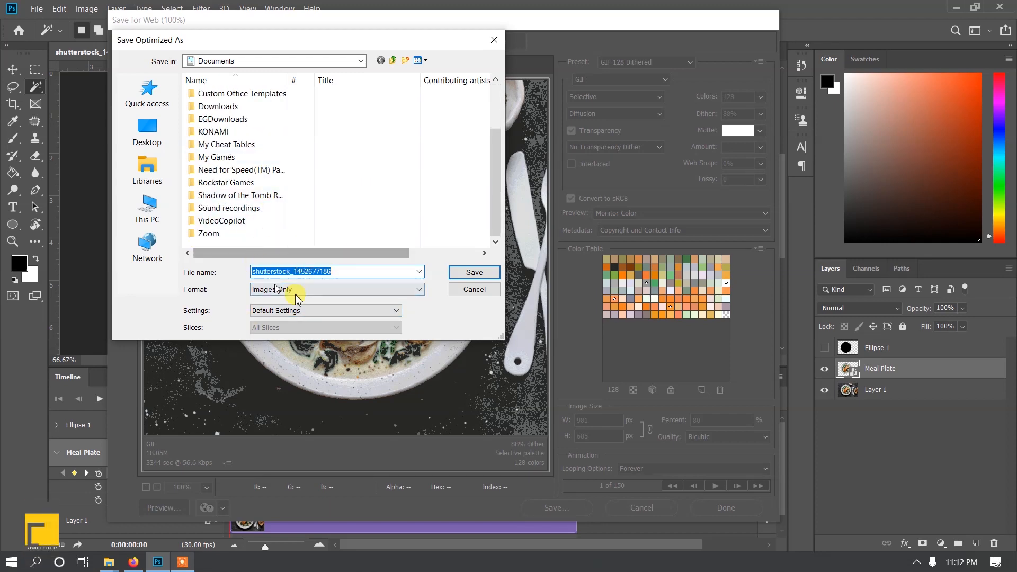
left_click(148, 206)
scroll(326, 218, "down", 2)
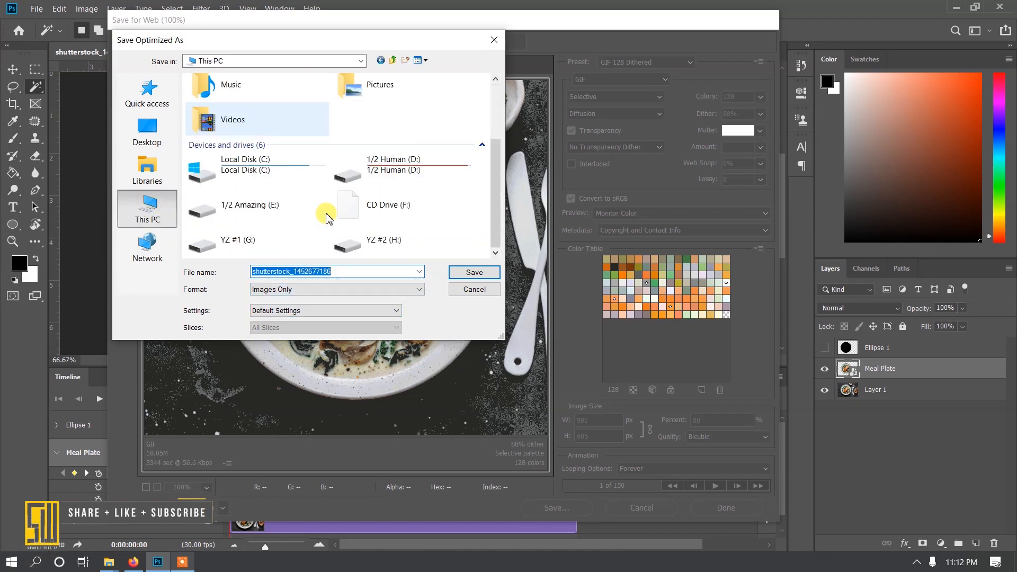
double_click(265, 211)
Step: Name the GIF file Meal Plate and save it
left_click(326, 272)
double_click(326, 272)
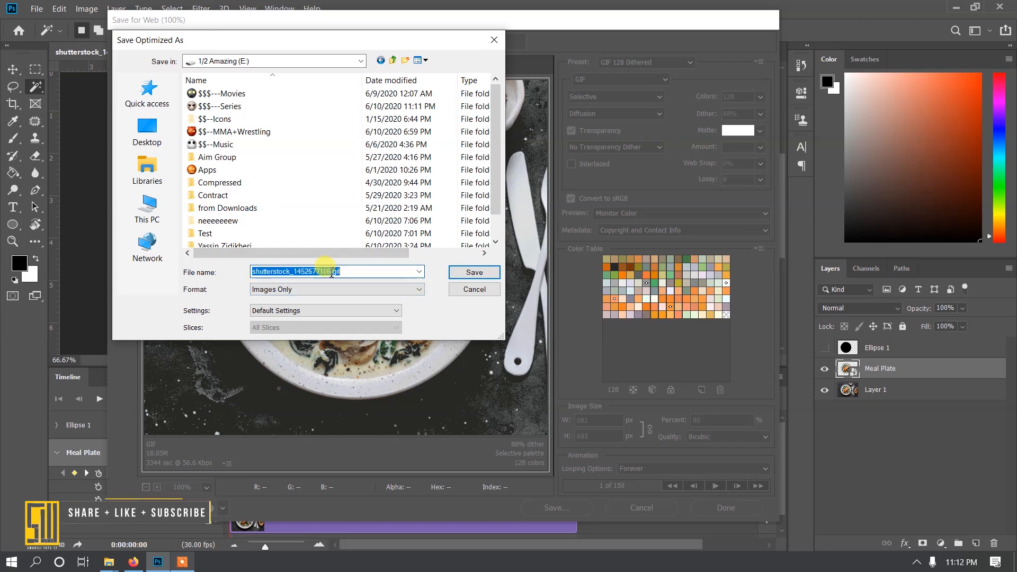
left_click(333, 265)
double_click(289, 271)
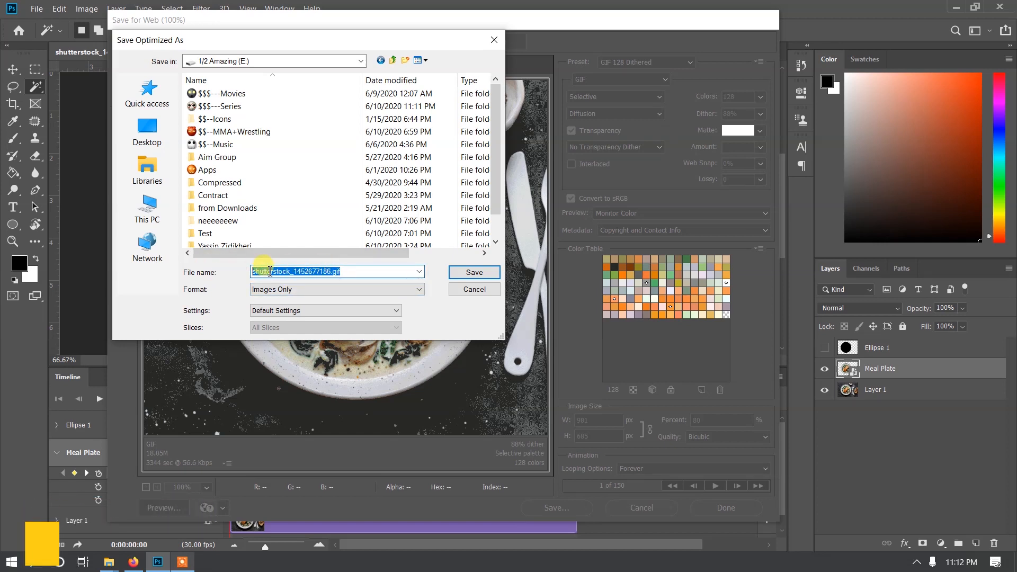
type("Meal")
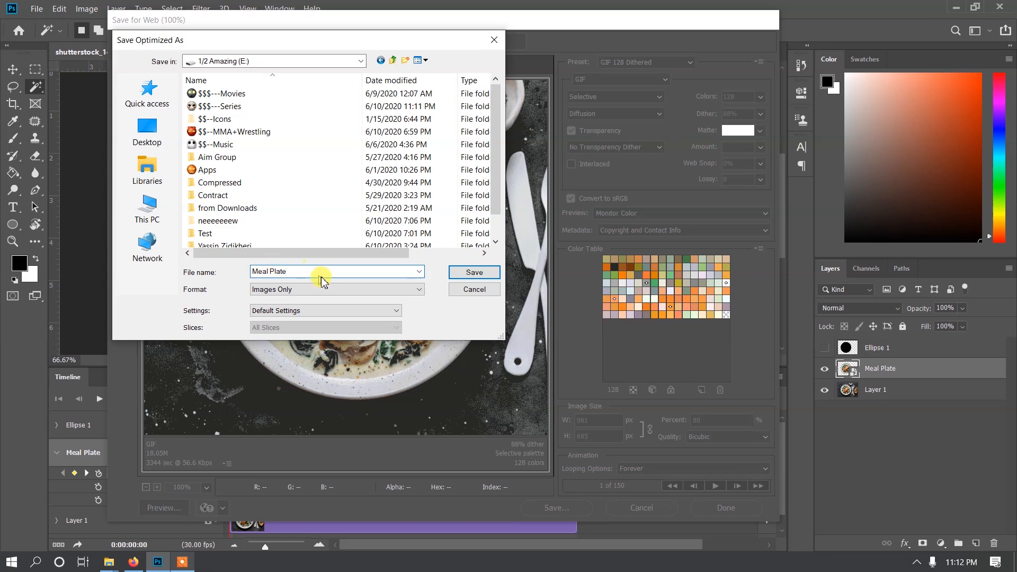
type("Plate")
left_click(474, 272)
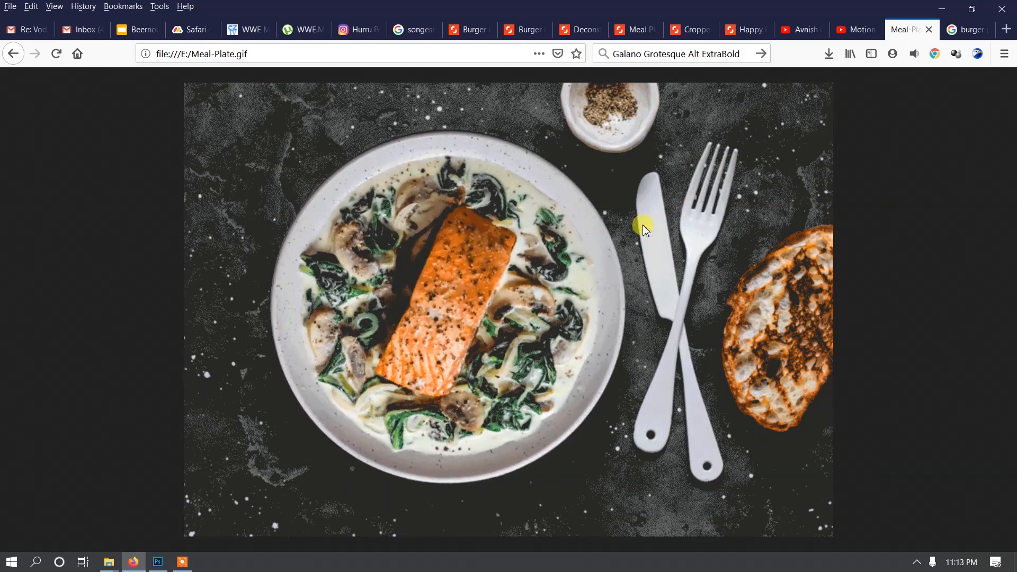
Step: Switch from the GIF shown in the browser back to the Photoshop document
left_click(161, 563)
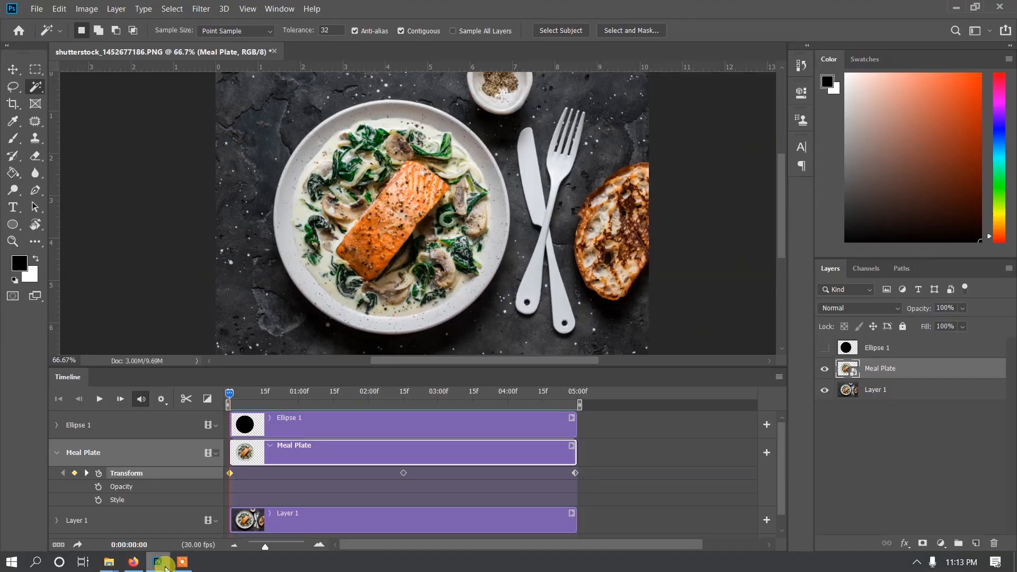